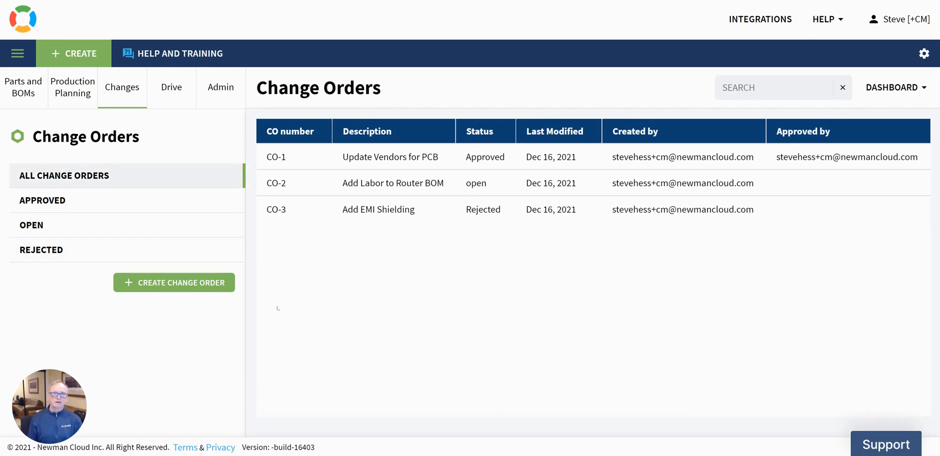
Open change order CO-1 and view its change request 11.
click(382, 157)
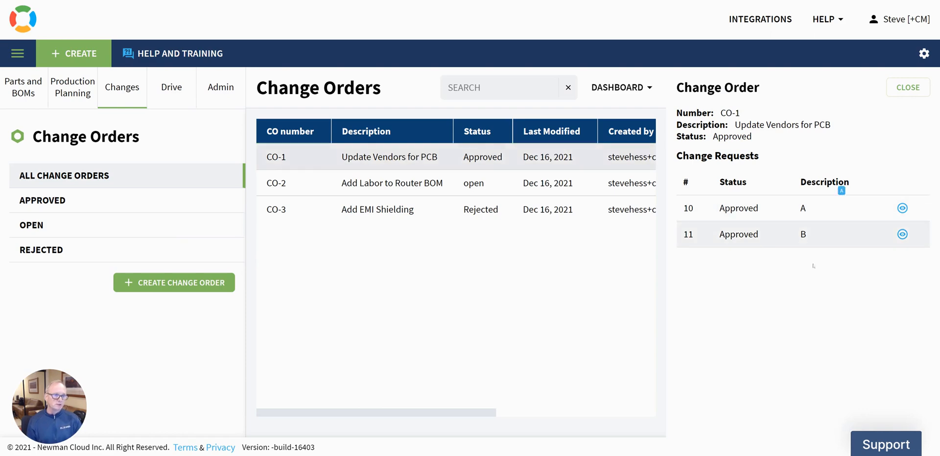
click(904, 235)
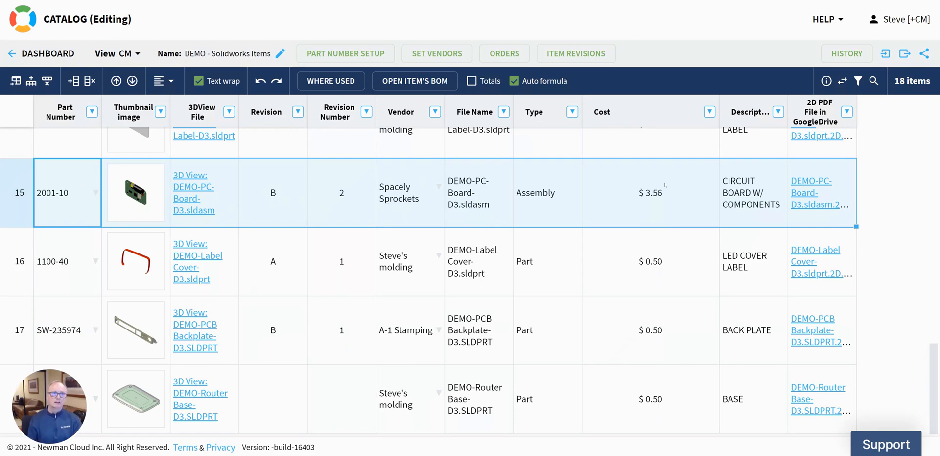
Review the item revisions of part 2001-10 in the full revisions table, then close the revisions and the catalog.
click(576, 53)
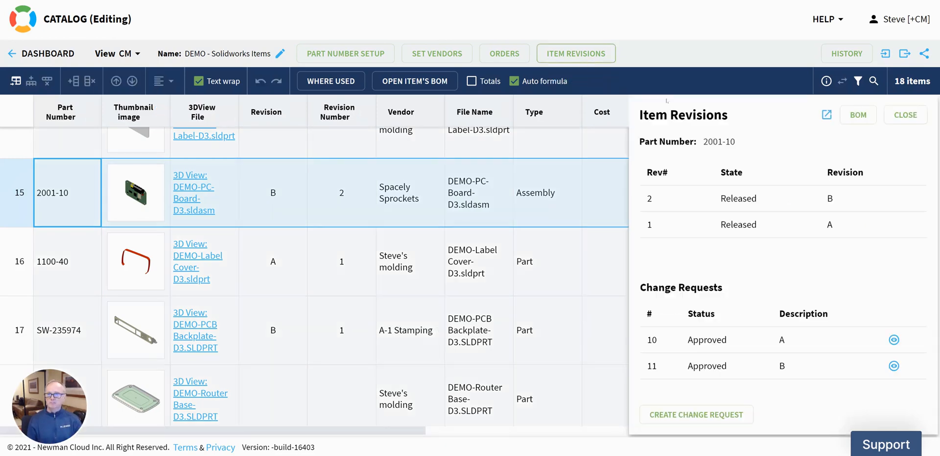
click(827, 118)
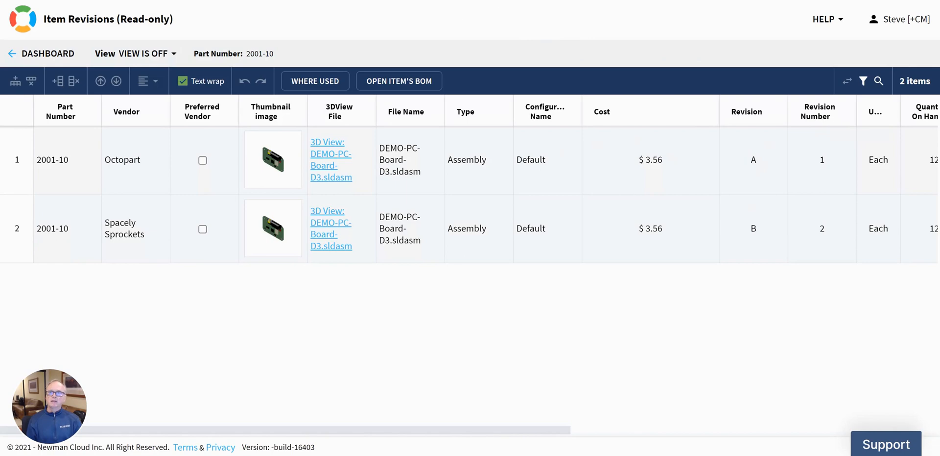
key(ctrl+w)
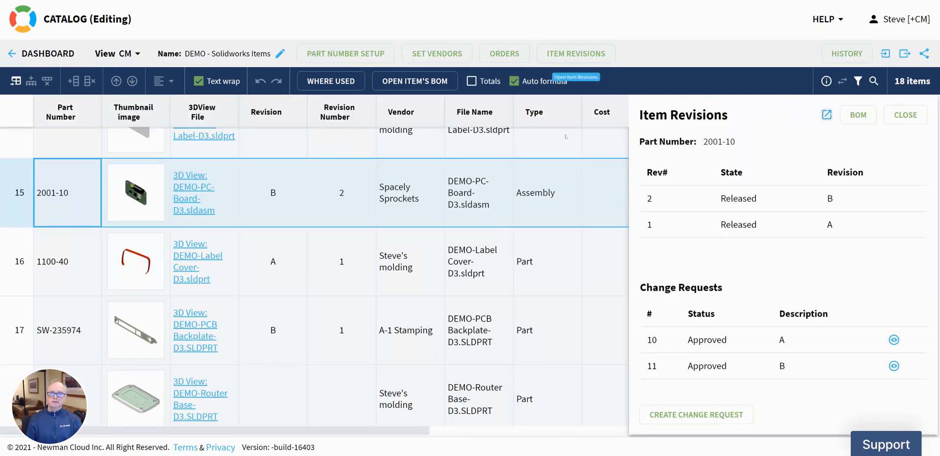
click(907, 115)
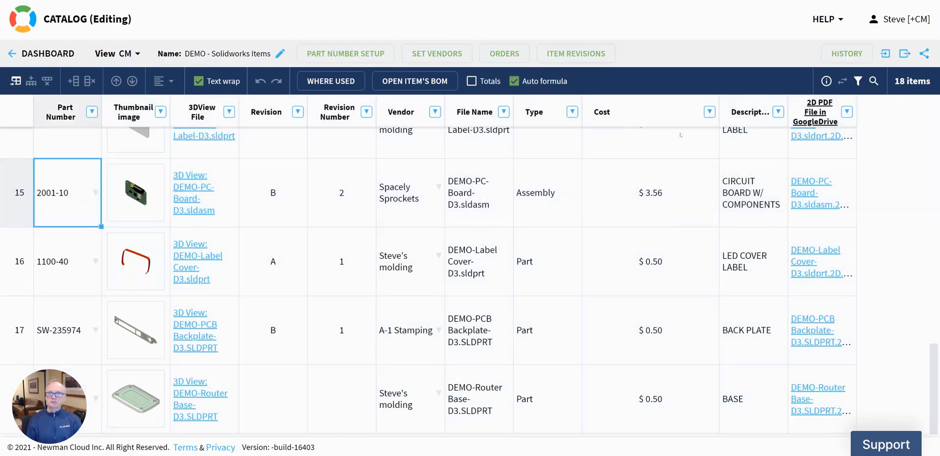
key(ctrl+w)
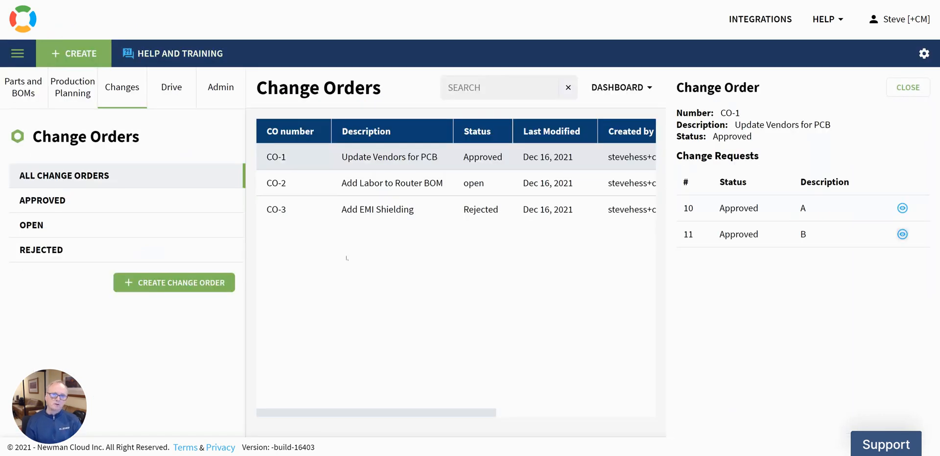
Review the details of change orders CO-3 and CO-2.
click(441, 215)
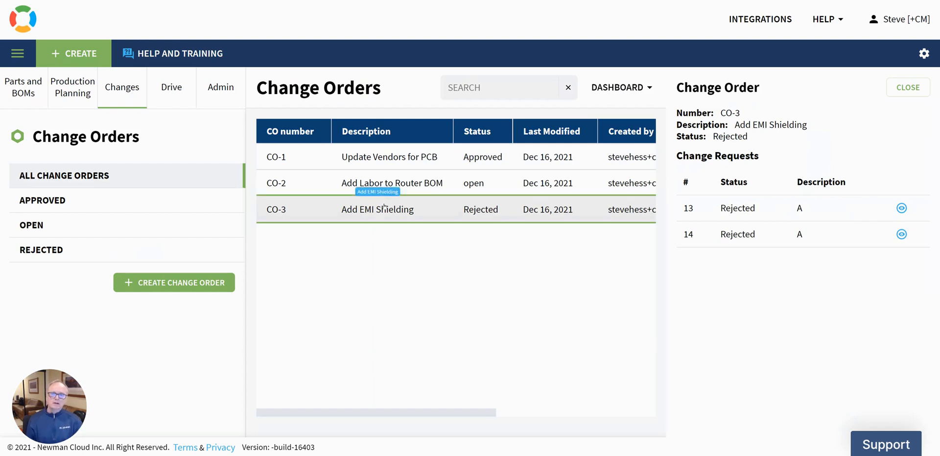
click(402, 189)
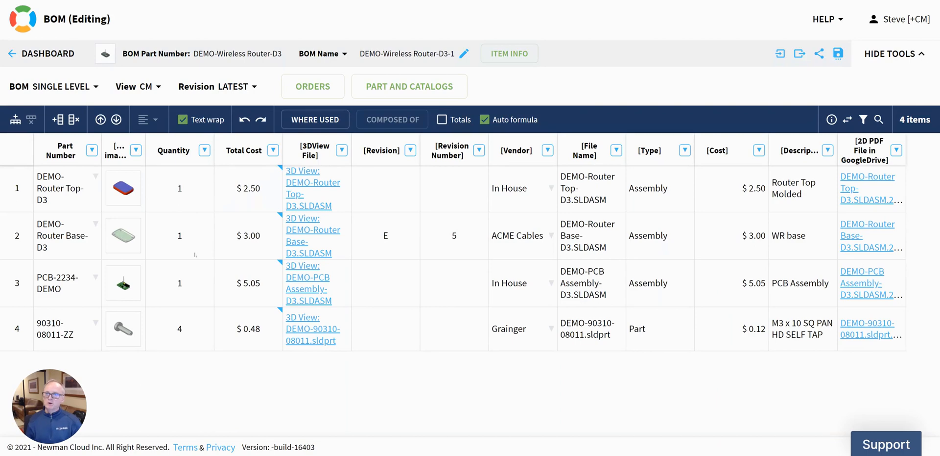
Add LABOR-1500 as a new item in the DEMO-Wireless Router-D3 BOM with a quantity of 1.7.
mouse_move(249, 184)
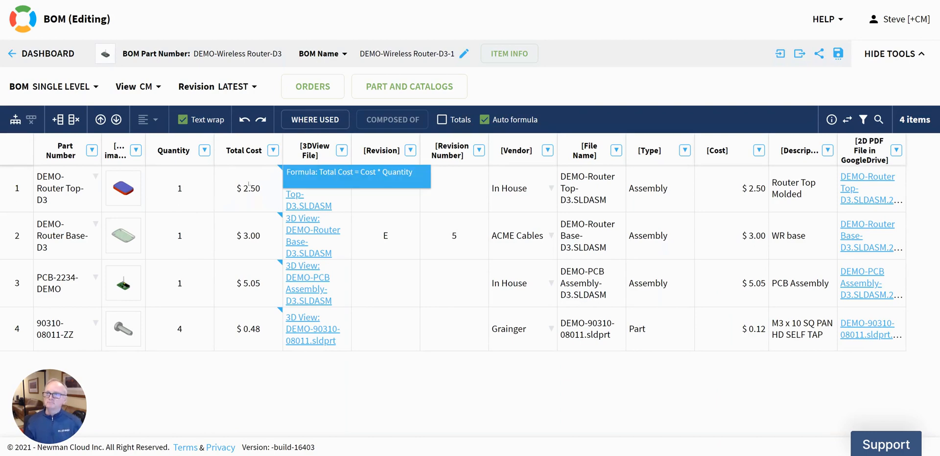
click(15, 119)
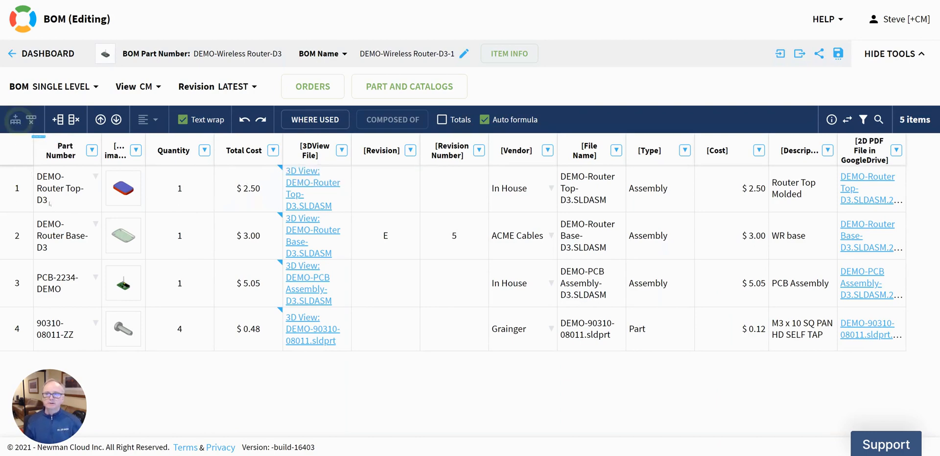
text(Labor)
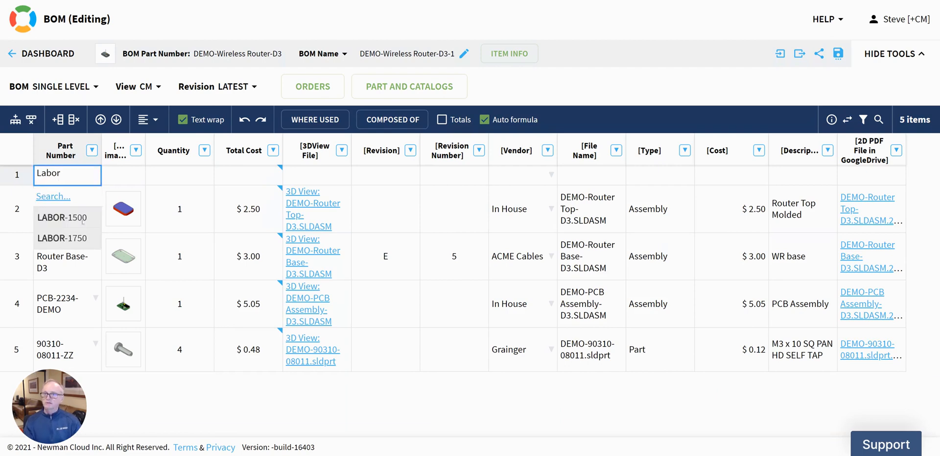
key(Return)
click(179, 177)
text(1.7)
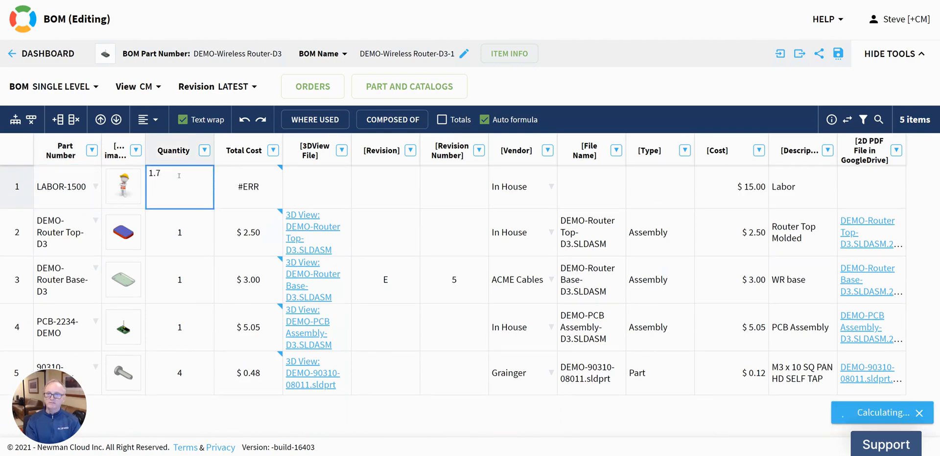
key(Return)
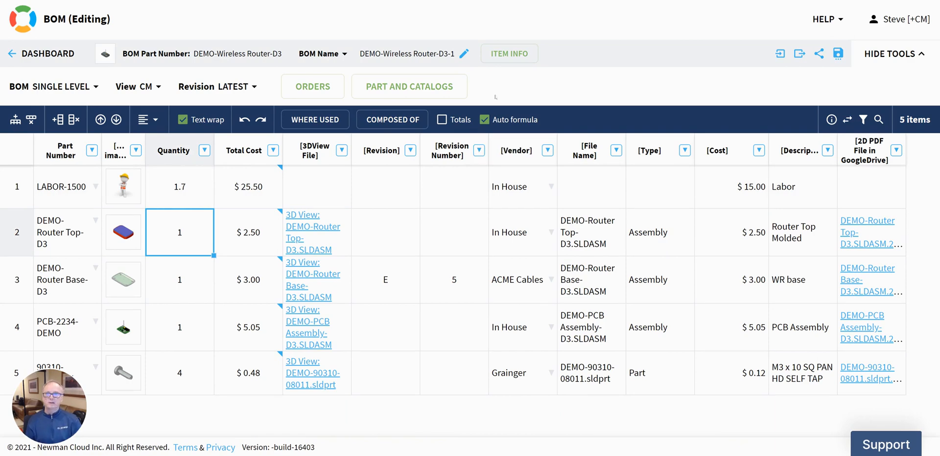
Create a change request for the router BOM under change order CO-2 with the change description K.
click(235, 86)
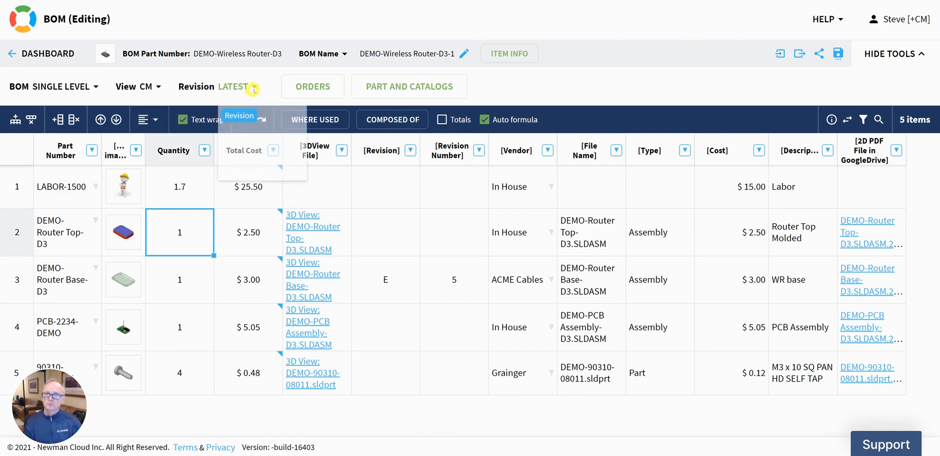
click(269, 149)
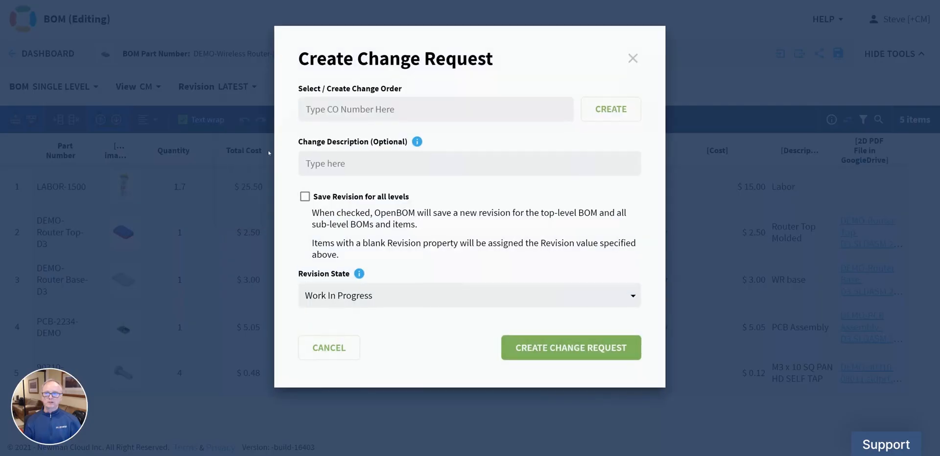
click(418, 108)
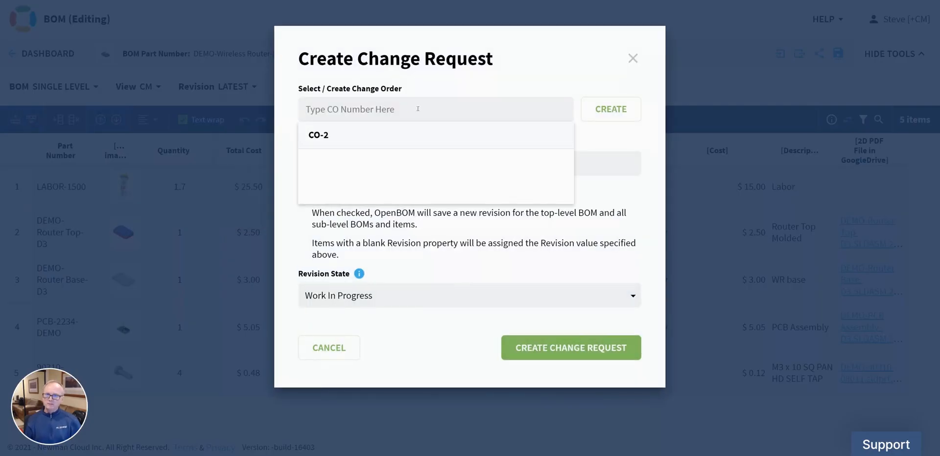
click(329, 136)
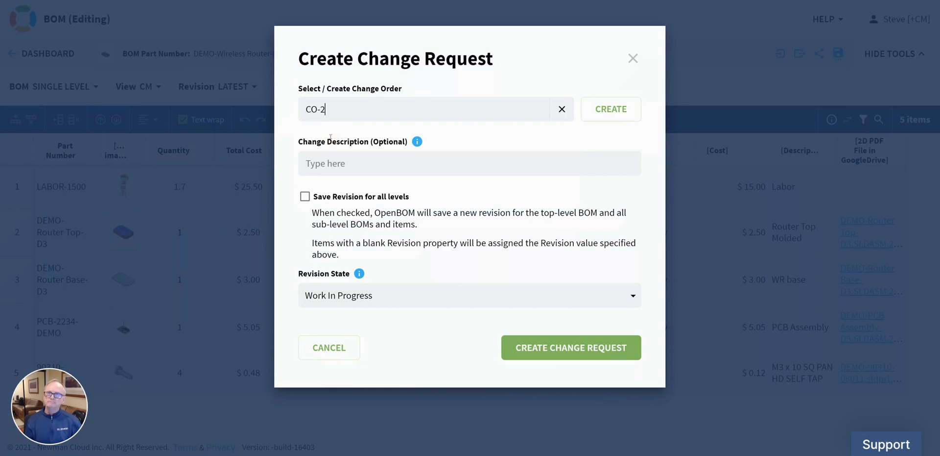
click(364, 159)
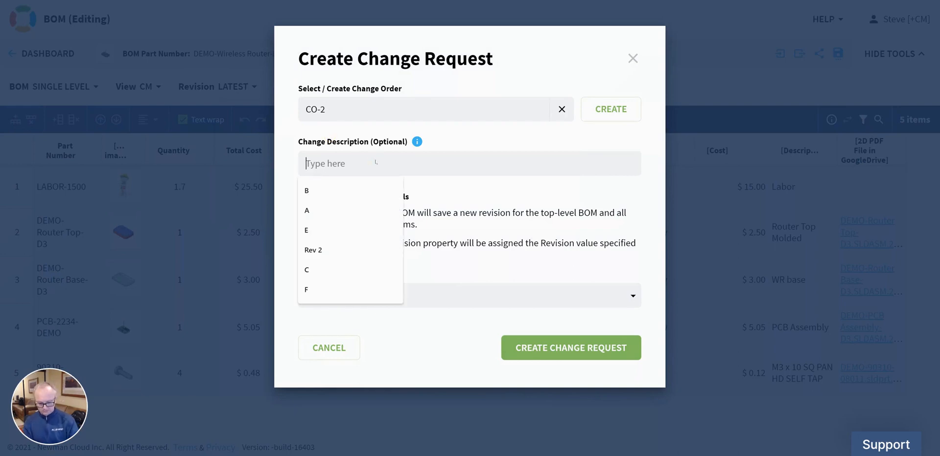
text(K)
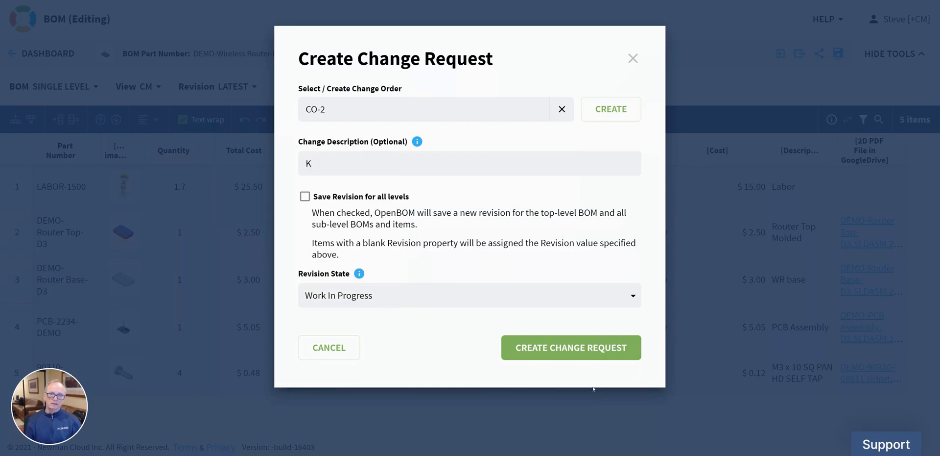
click(591, 348)
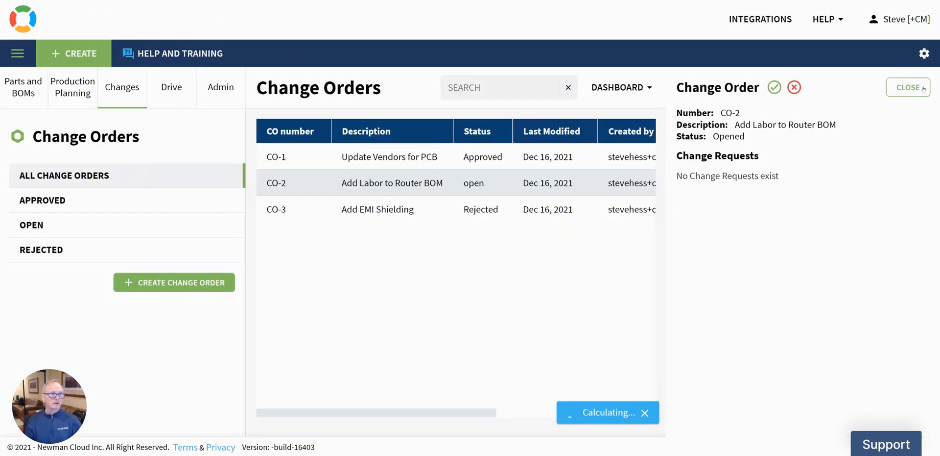
Reload the change orders list and reopen CO-2 to check its change requests.
click(906, 87)
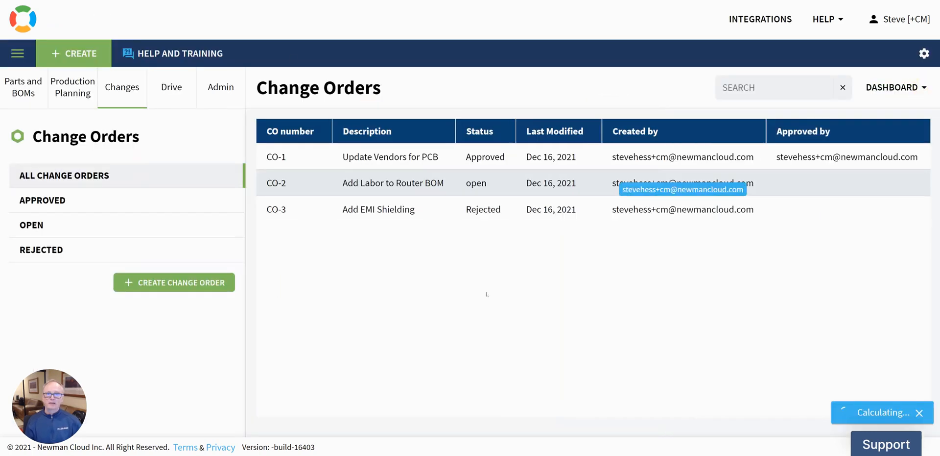
click(375, 184)
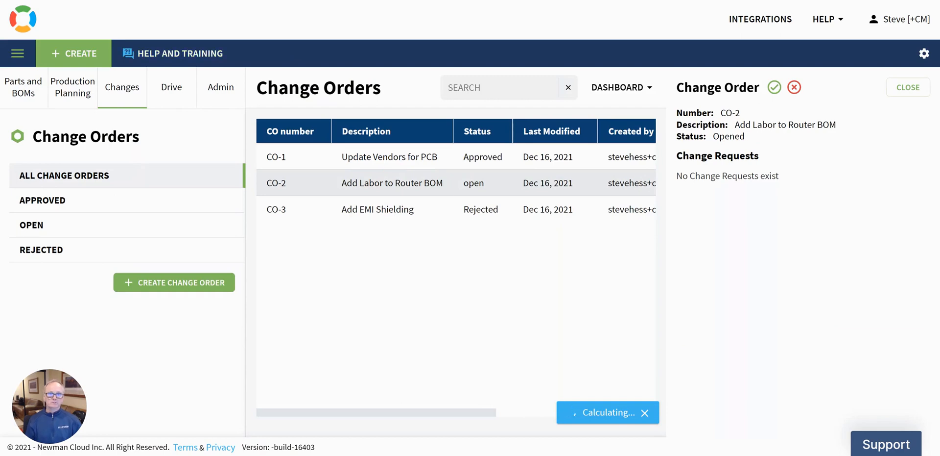
key(F5)
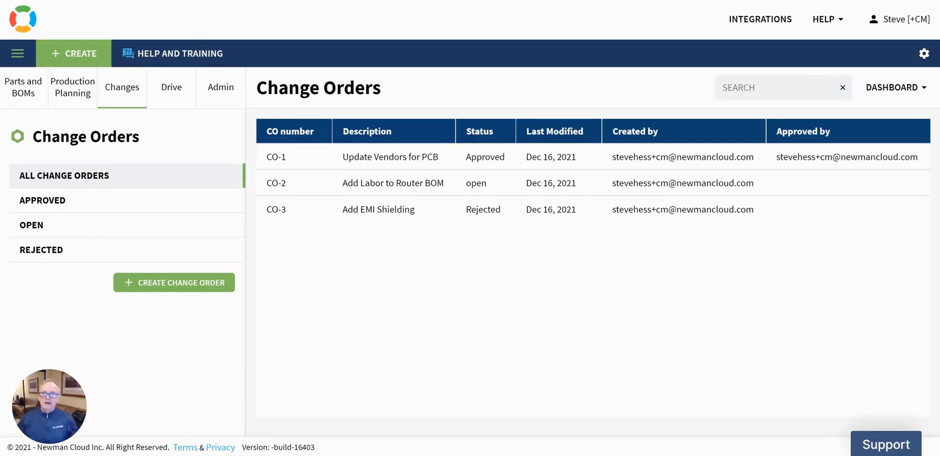
click(304, 191)
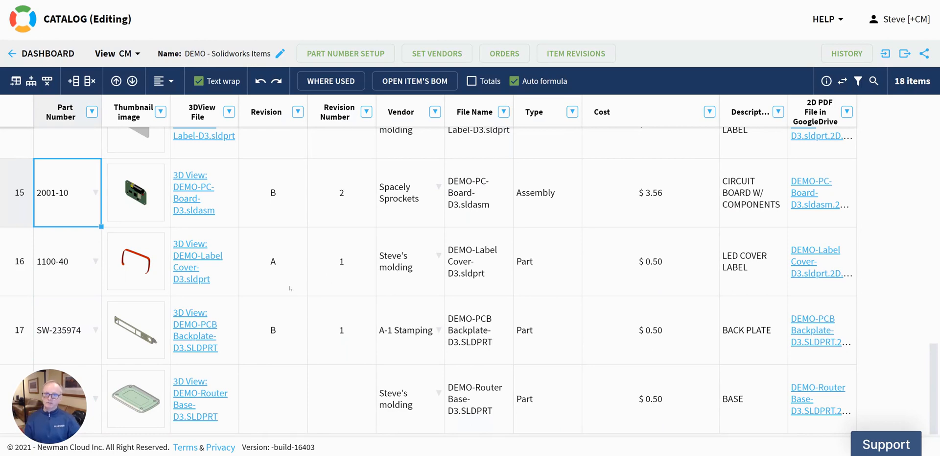
Change part 1100-40's description in the DEMO - Solidworks Items catalog to "LED COVER LABEL - ADDED EMI".
click(21, 280)
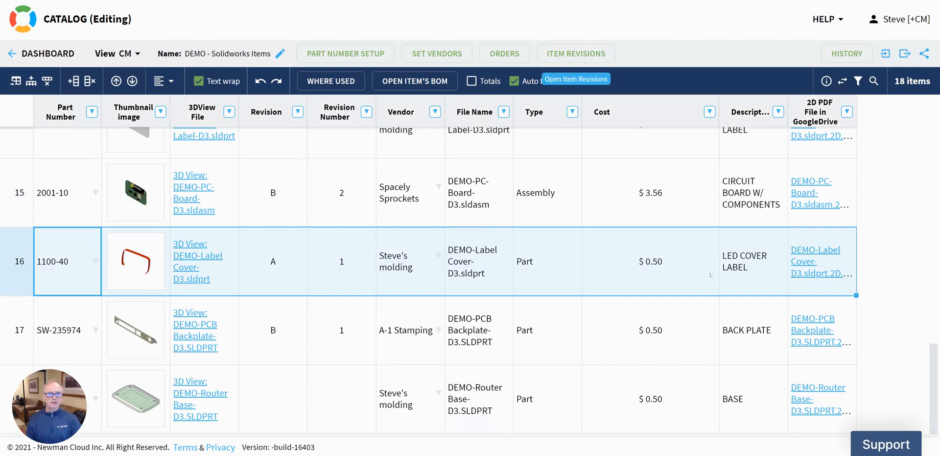
click(753, 268)
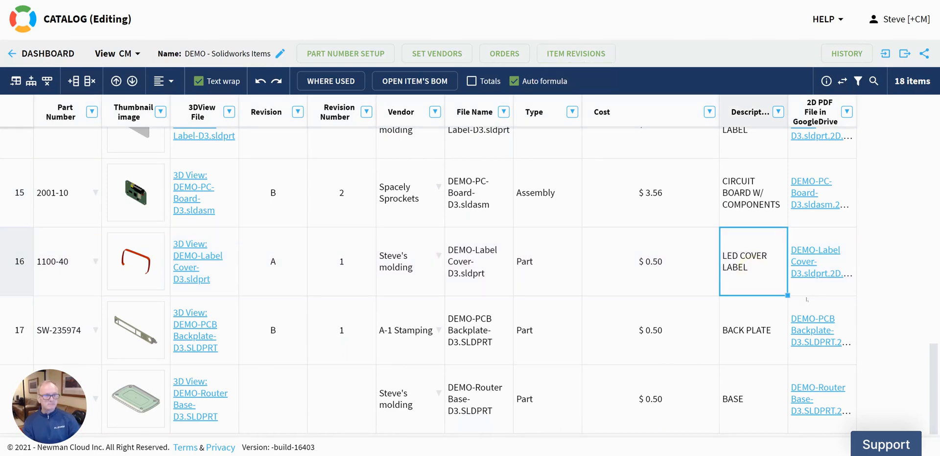
double_click(757, 269)
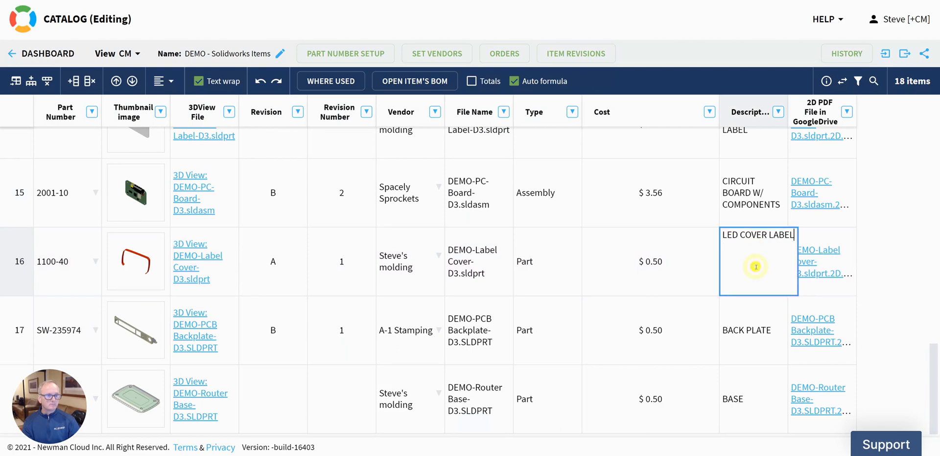
text(ADDED EMI)
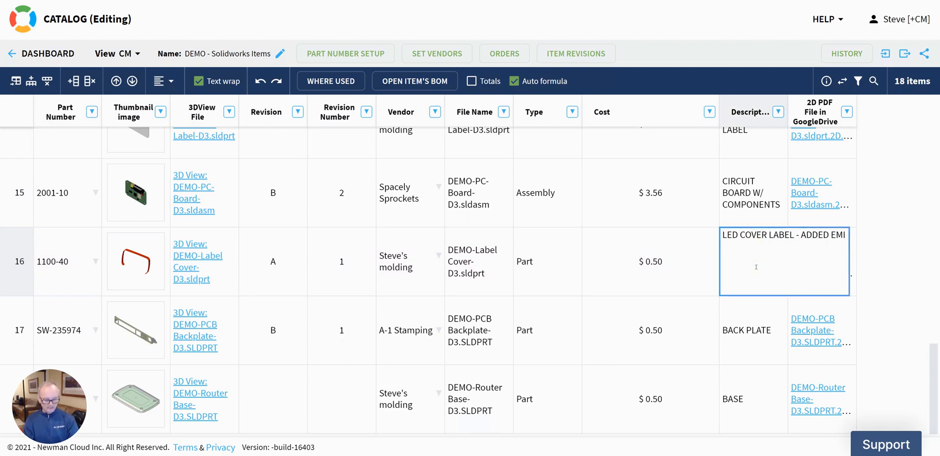
key(Return)
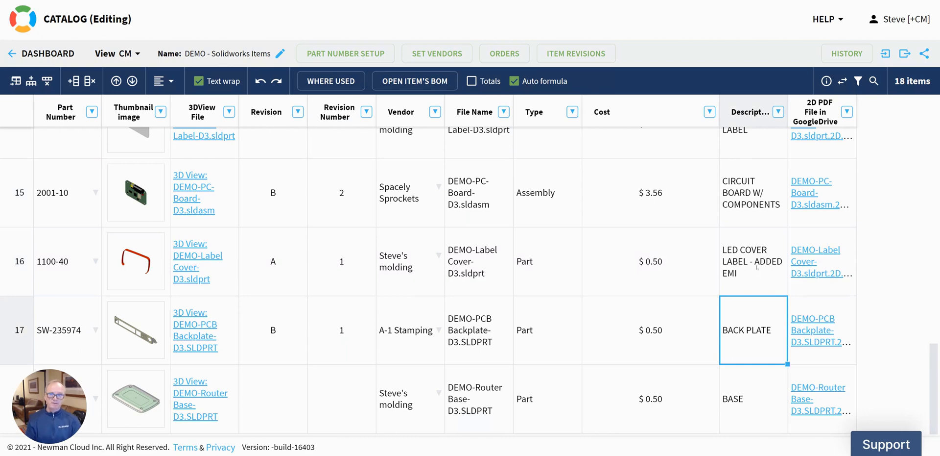
Create a change request for part 1100-40 under change order CO-2 with the change description B.
click(24, 282)
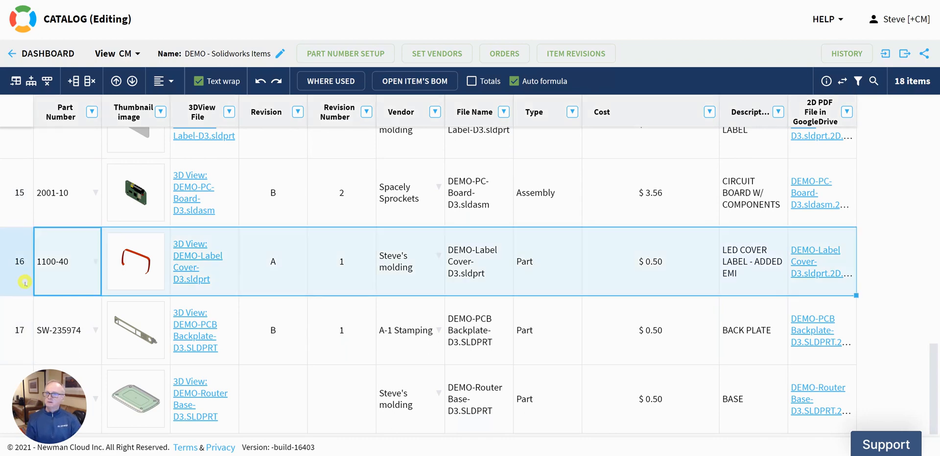
click(597, 54)
click(707, 415)
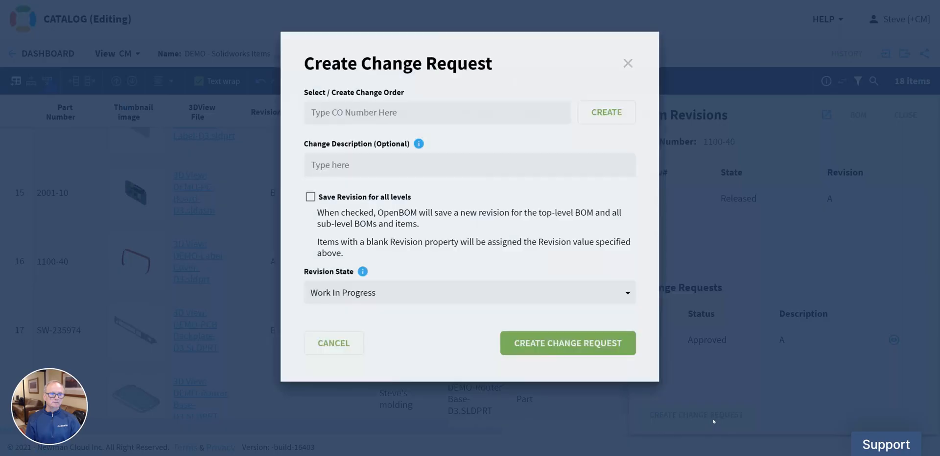
click(353, 162)
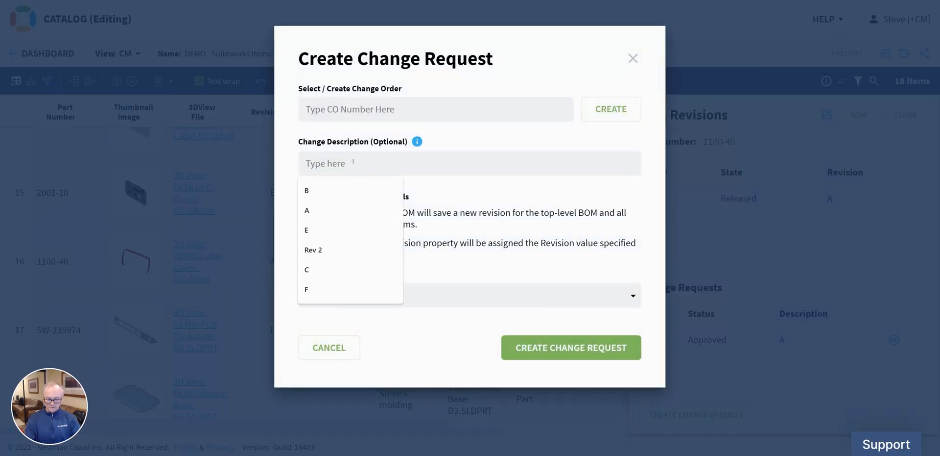
click(325, 190)
click(331, 110)
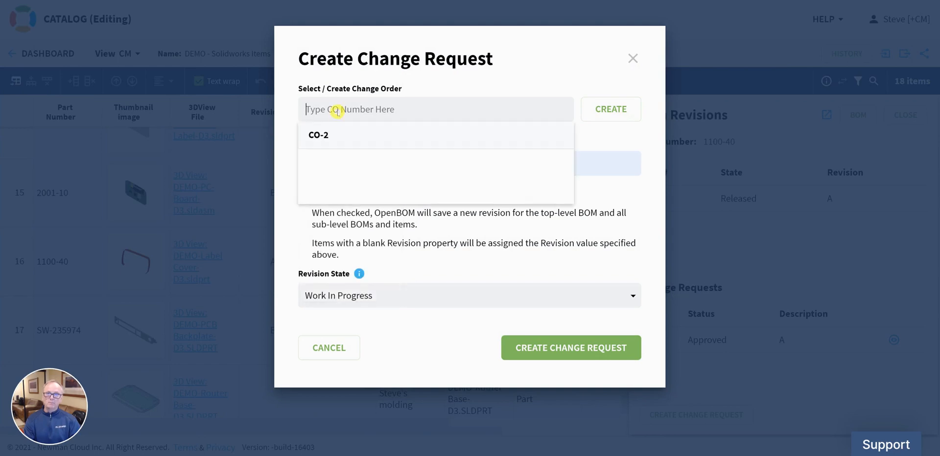
text(CO-2)
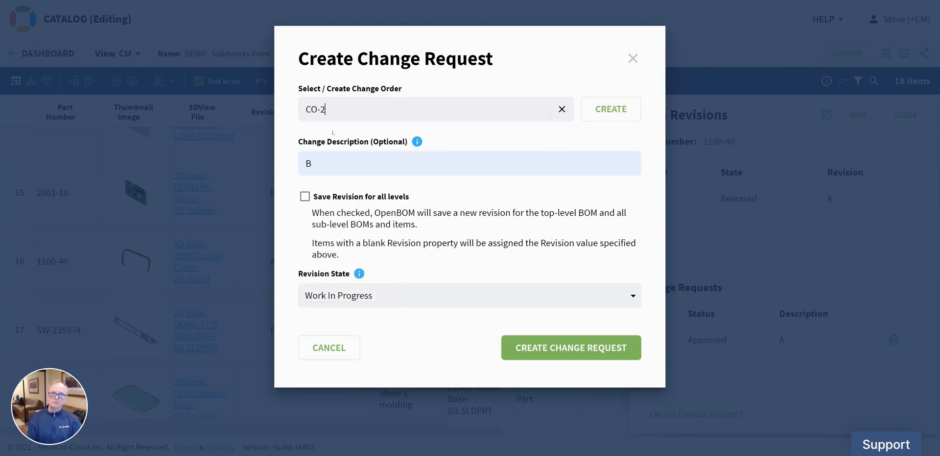
click(630, 349)
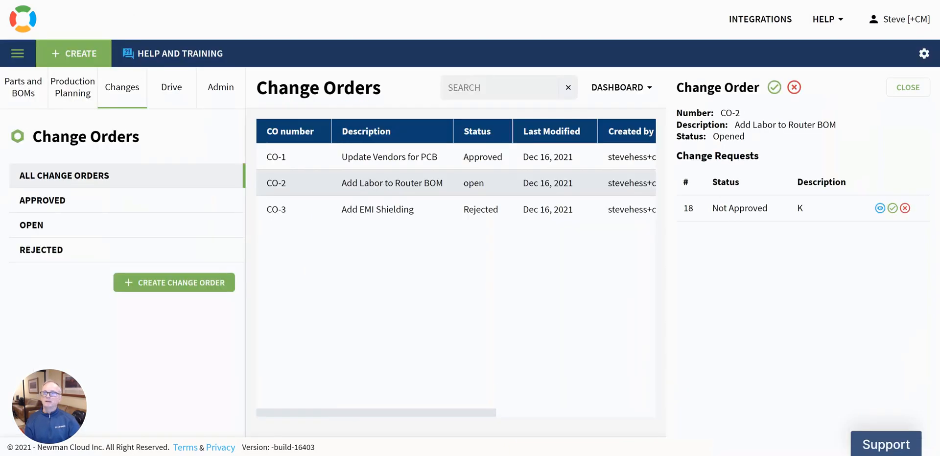
Reload the change orders list, reopen CO-2 and review the recorded changes in its change request B.
key(F5)
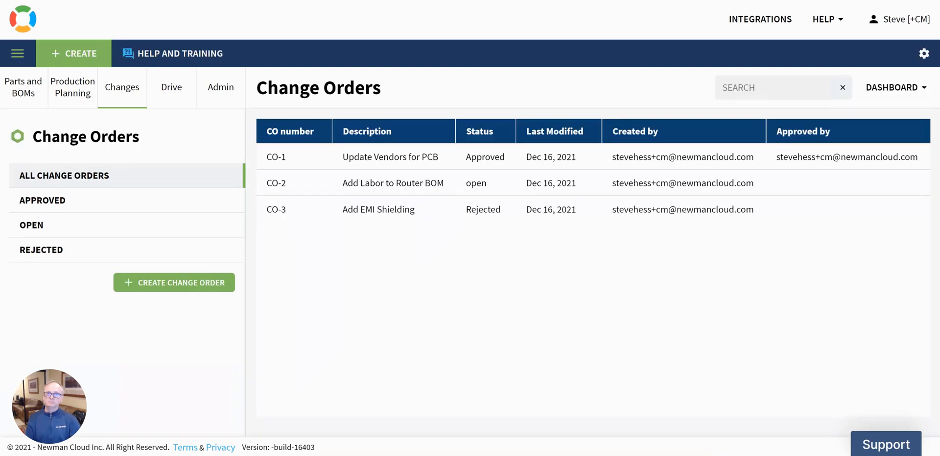
click(399, 184)
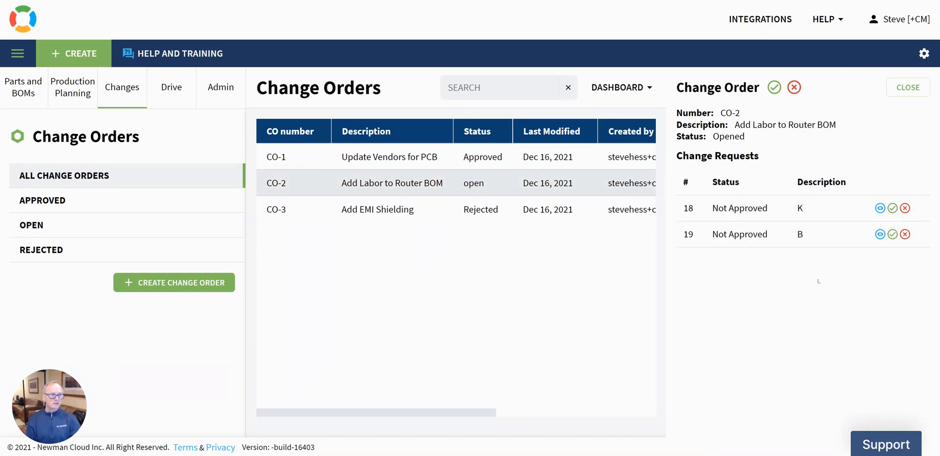
click(880, 234)
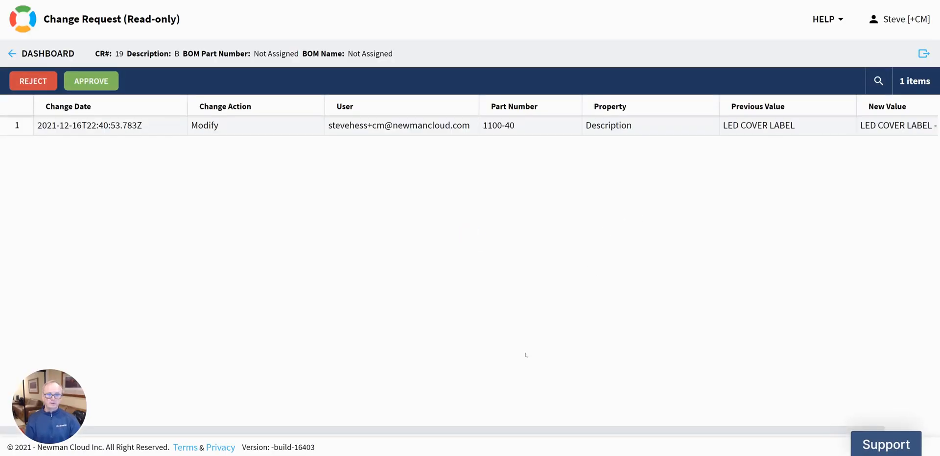
drag(507, 425, 753, 230)
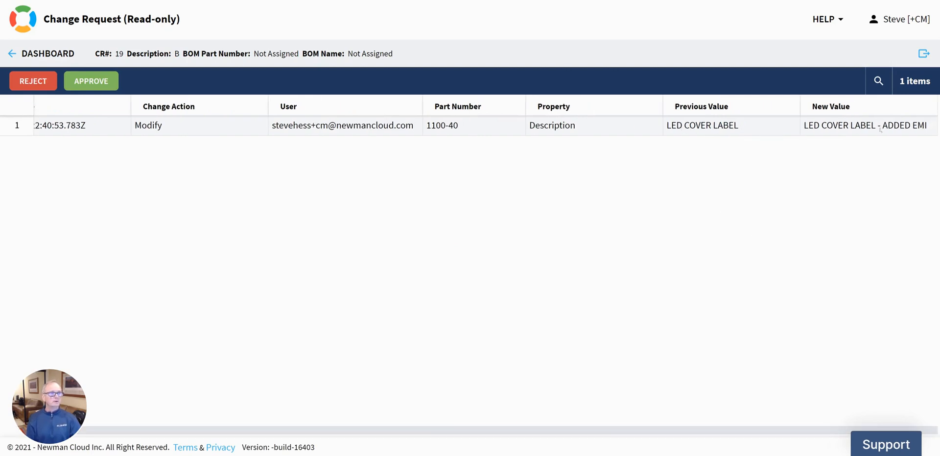
scroll(490, 429, left, 2)
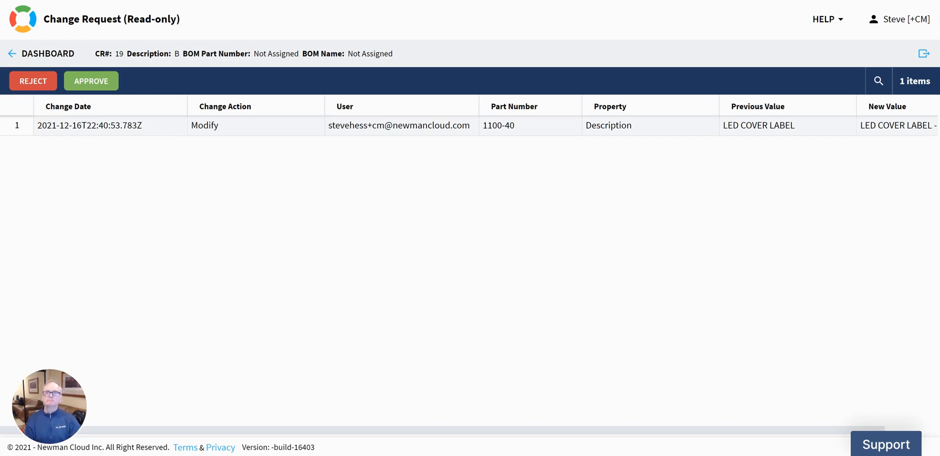
key(ctrl+w)
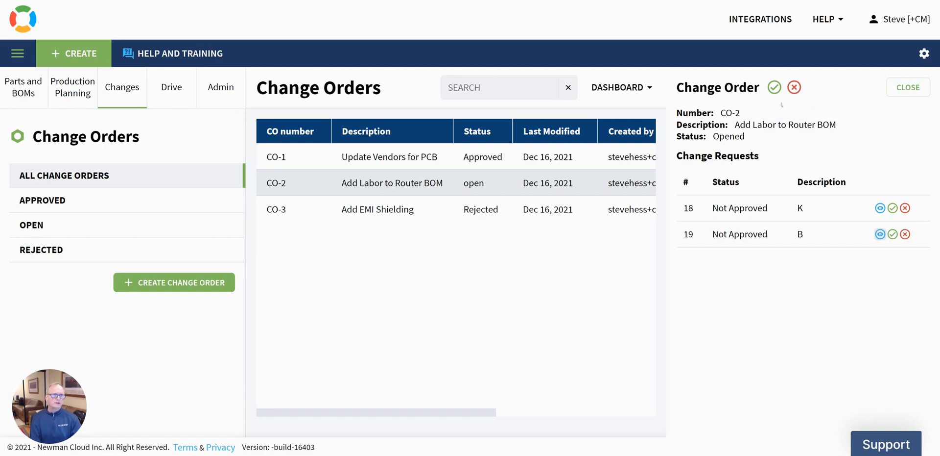
Approve change order CO-2 together with all of its open change requests.
click(774, 87)
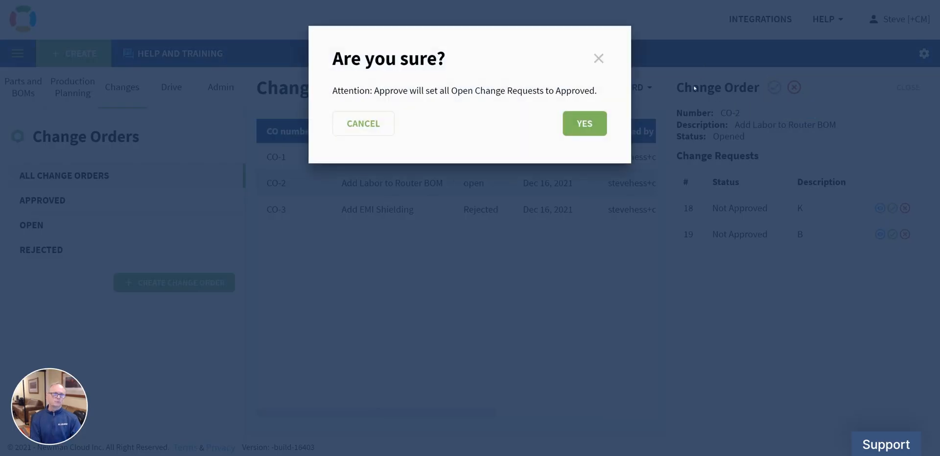
click(582, 129)
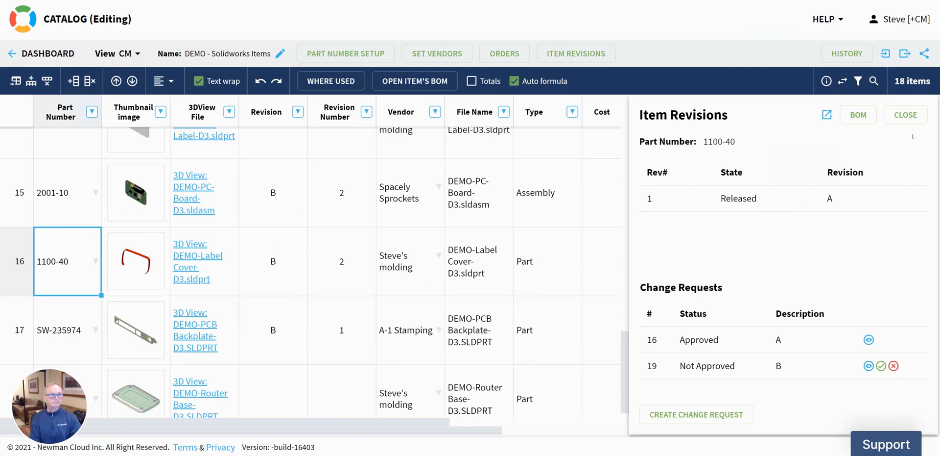
Check part 1100-40's revision in the catalog and the list of available revisions for the DEMO-Wireless Router-D3 BOM.
click(919, 115)
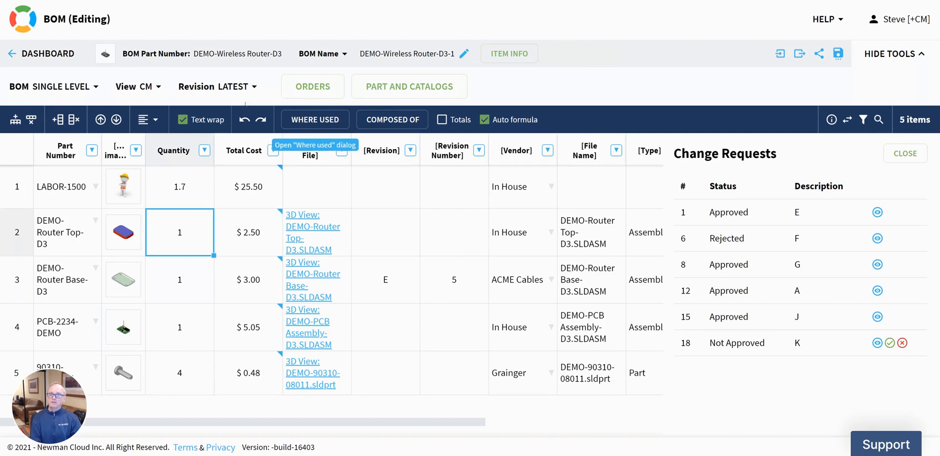
click(252, 88)
mouse_move(256, 119)
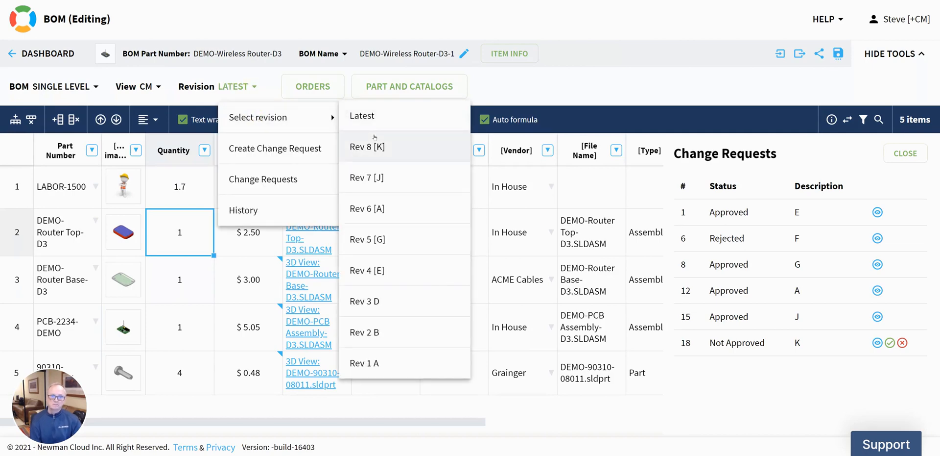
click(510, 91)
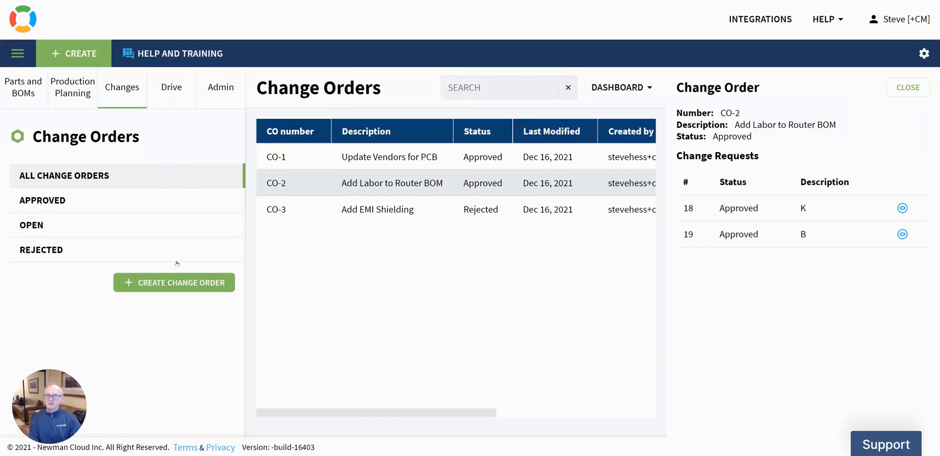
Create a new change order with the description "New specs".
click(176, 283)
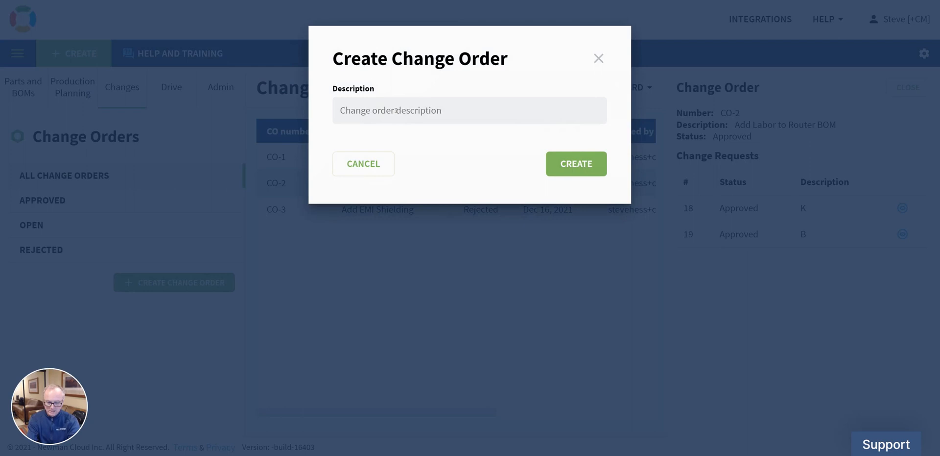
text(New specs)
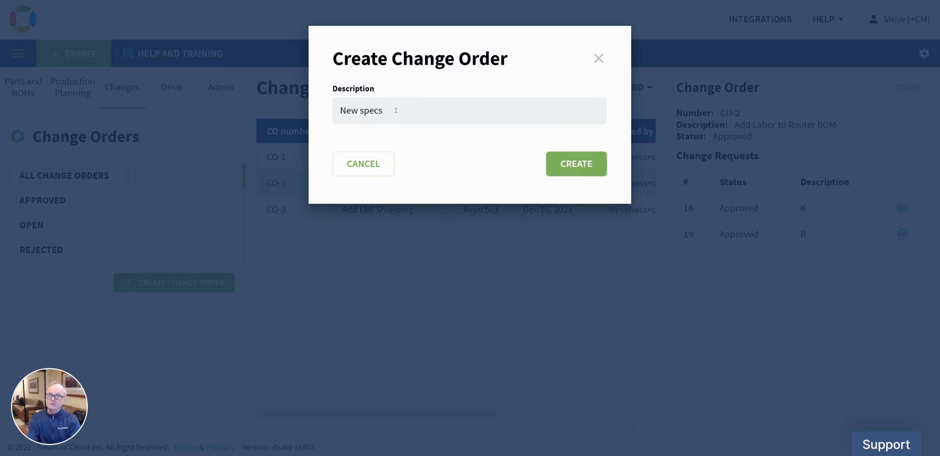
click(578, 163)
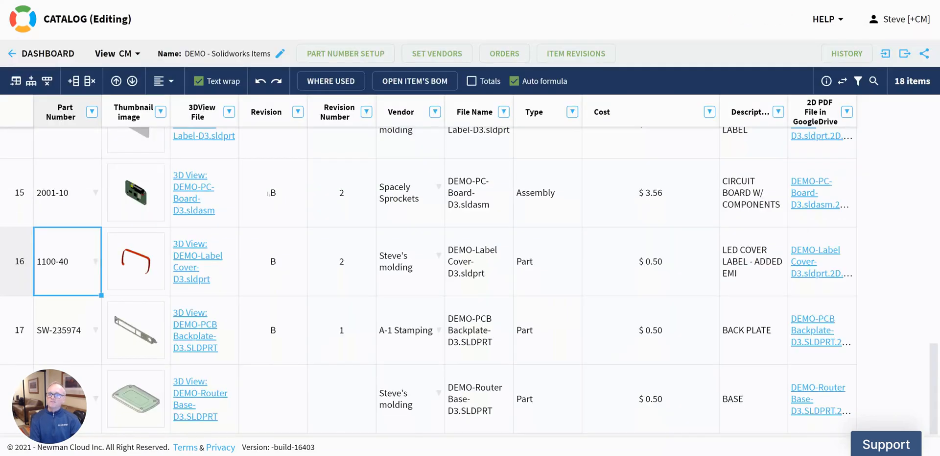
View the change request form for part SW-235974, close it without creating a request, and switch to the Change Management Lead Slides.
click(24, 346)
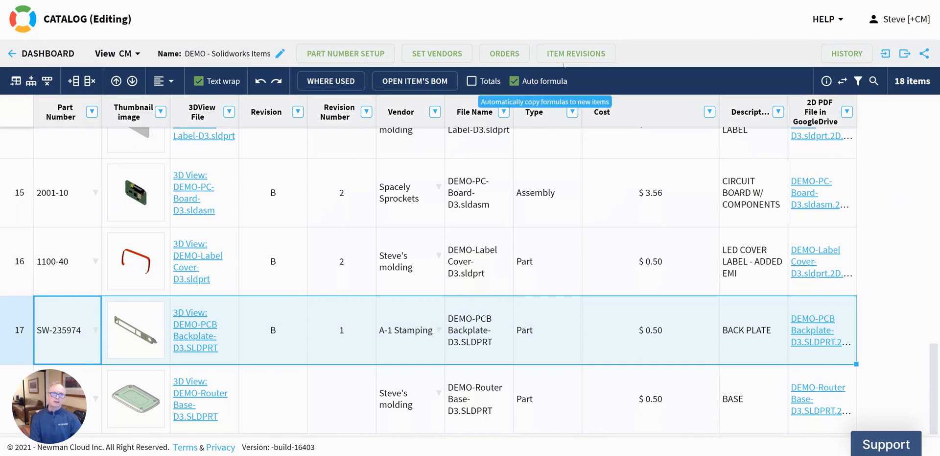
click(576, 54)
click(699, 422)
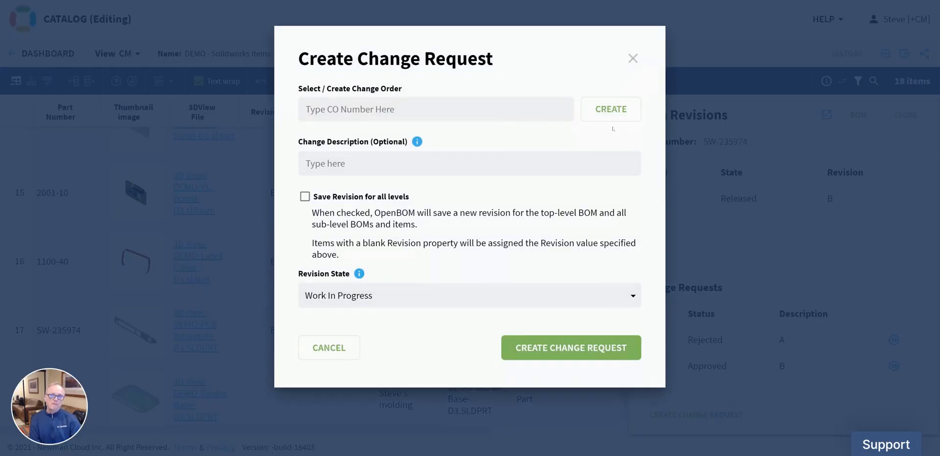
click(633, 58)
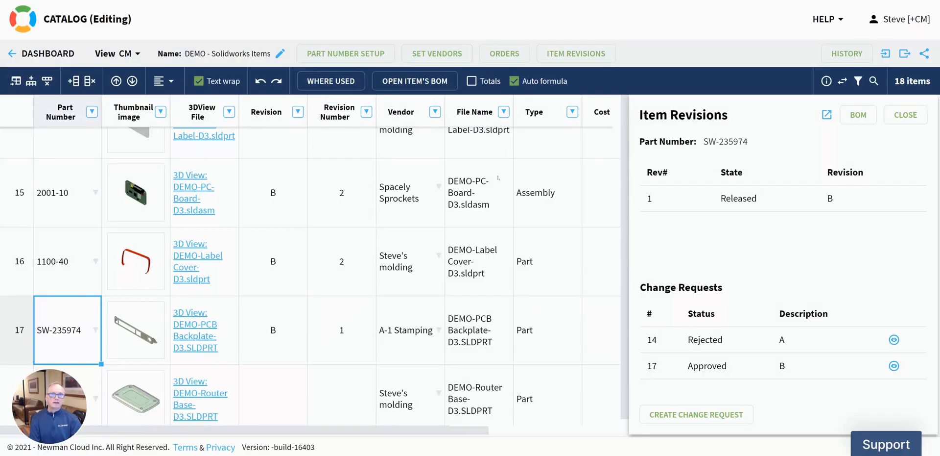
key(ctrl+Tab)
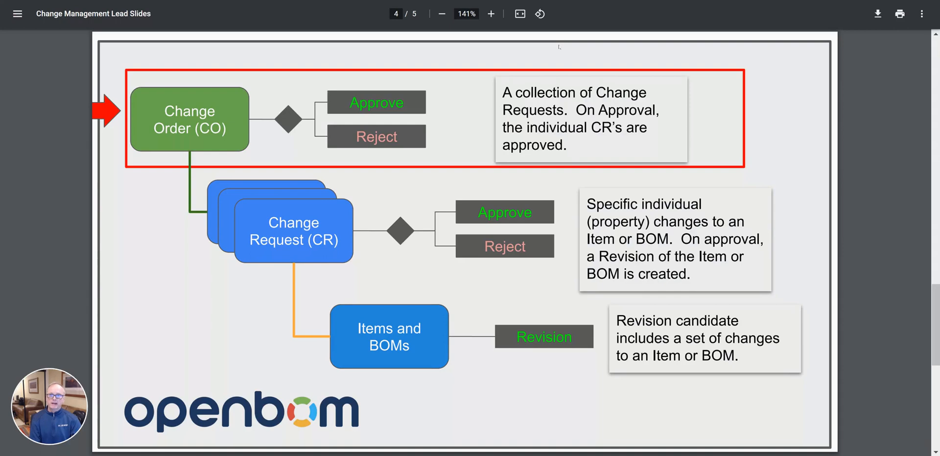